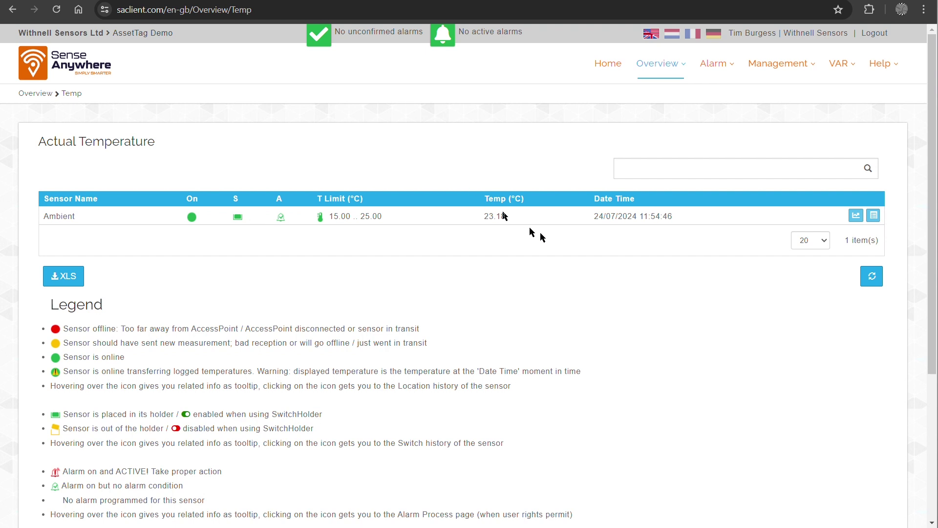
Go to the Sensor management page and list Manage Assets, showing Ambient coupled to 10:0D:D1:8B:C3.
mouse_move(802, 62)
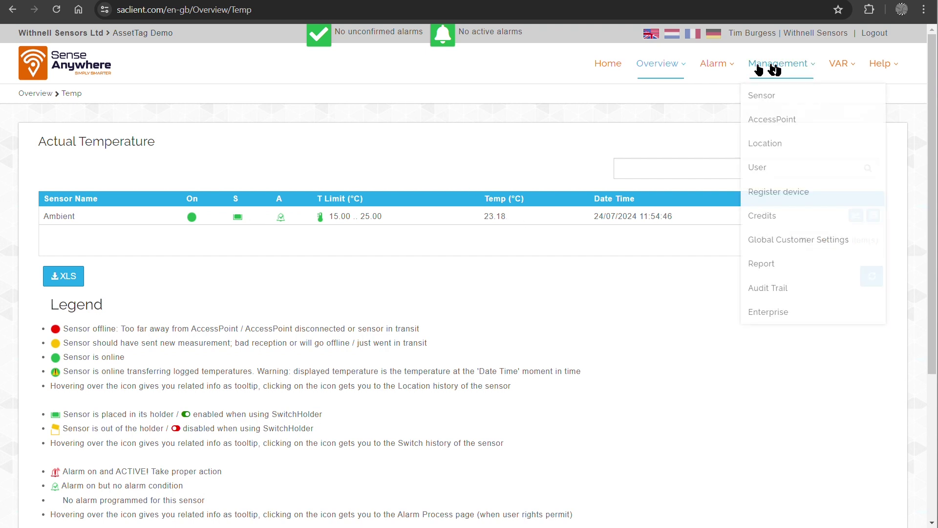
click(775, 97)
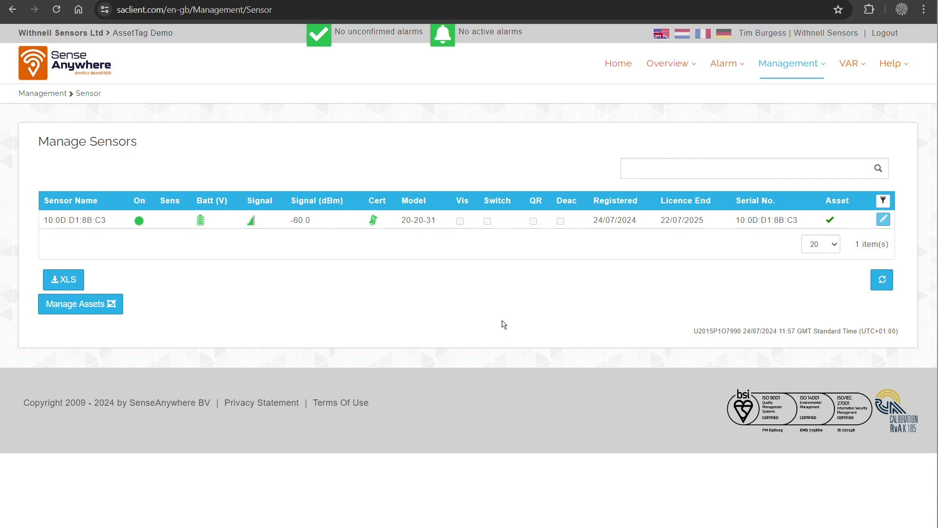
mouse_move(831, 223)
click(73, 306)
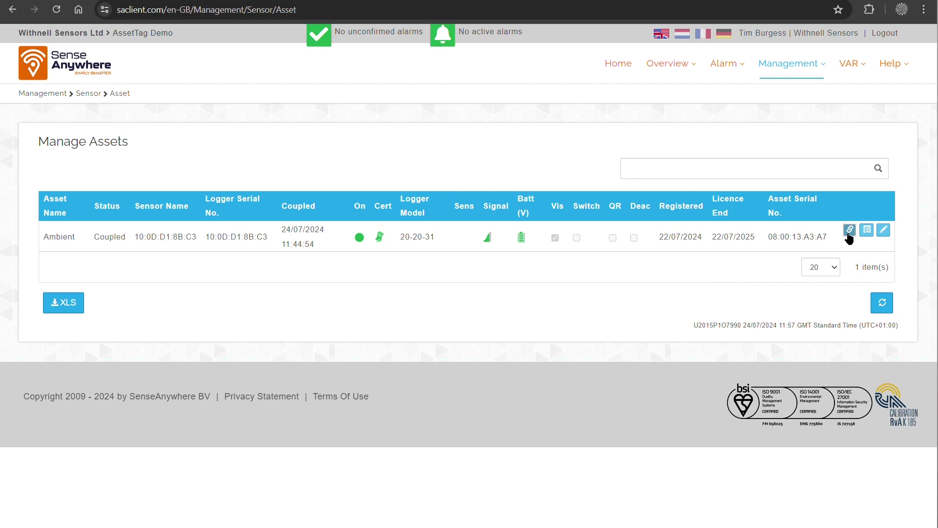
Open the Swap form for Ambient from its Asset Tagging Instructions, with current logger 10:0D:D1:8B:C3.
click(849, 229)
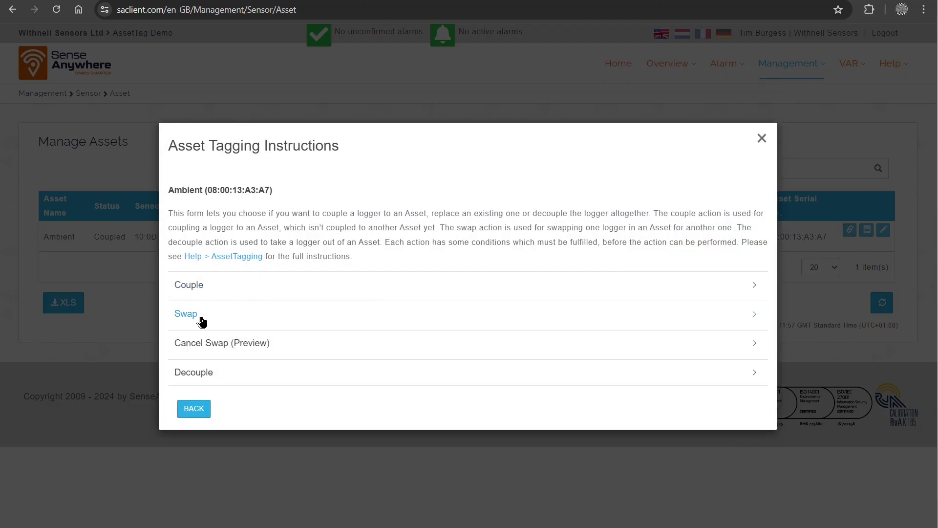
click(190, 313)
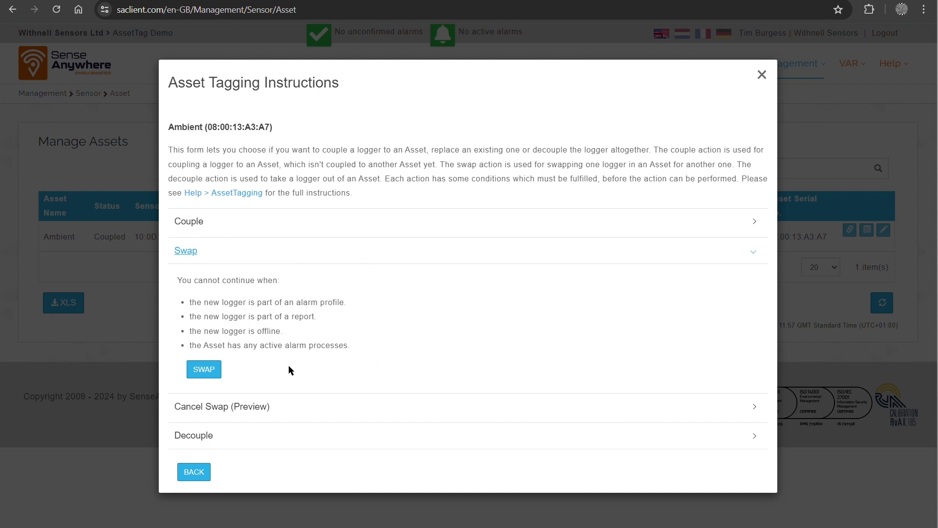
double_click(295, 345)
click(204, 369)
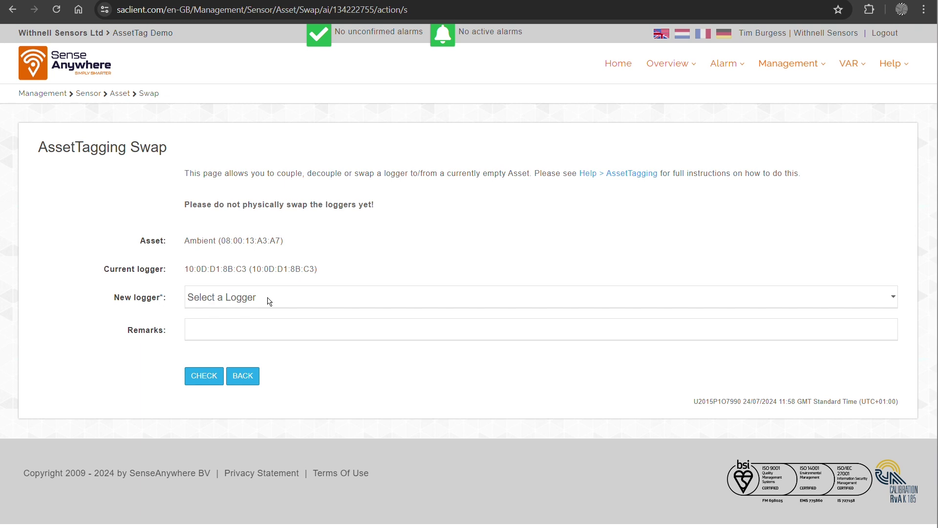
Set the new logger to Unregistered, serial 100f3f5fd7, and run the check until it reports ready to swap.
click(268, 300)
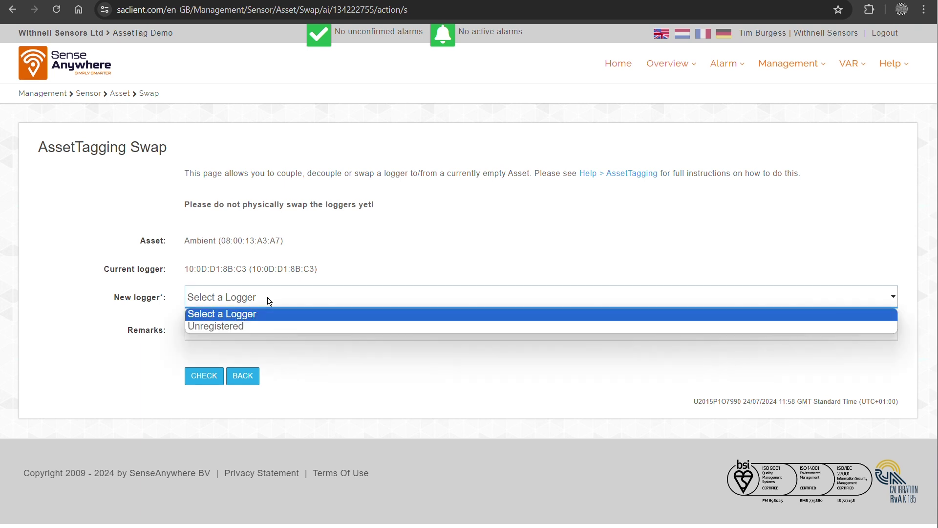
click(249, 327)
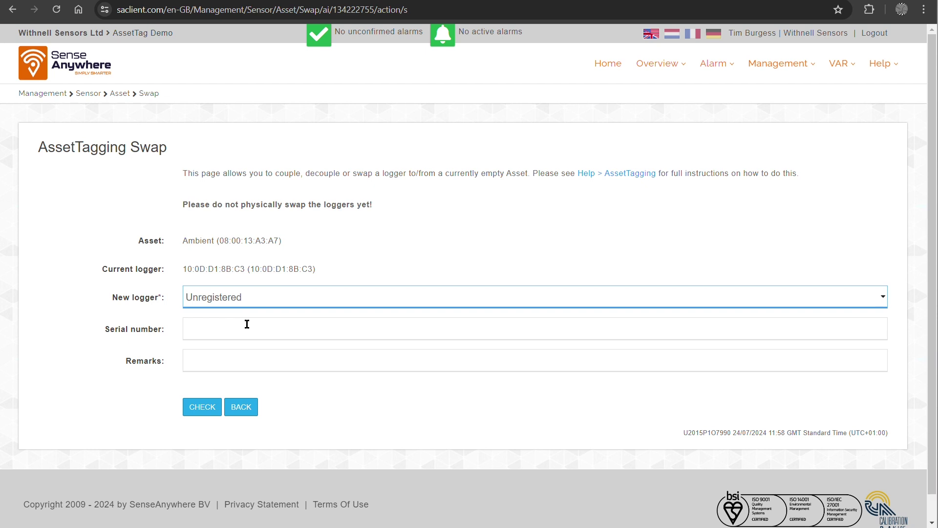
click(247, 323)
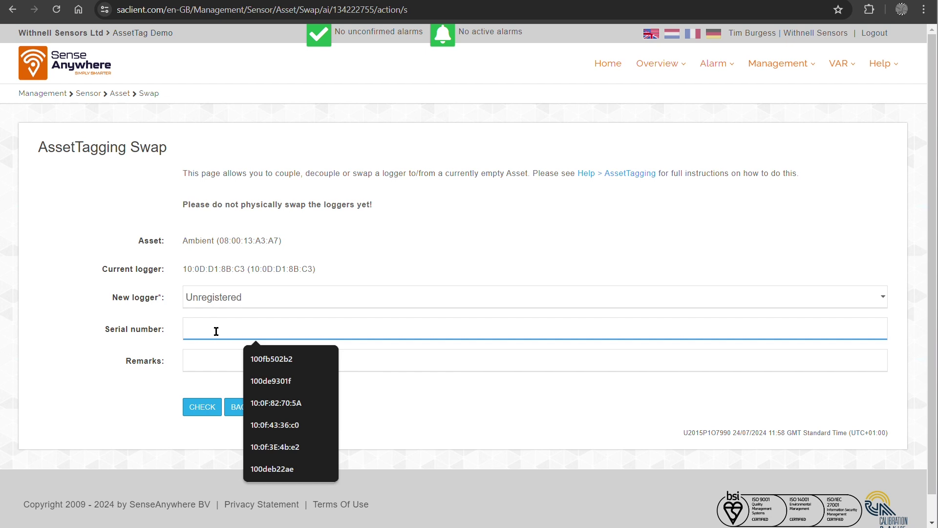
text(100f)
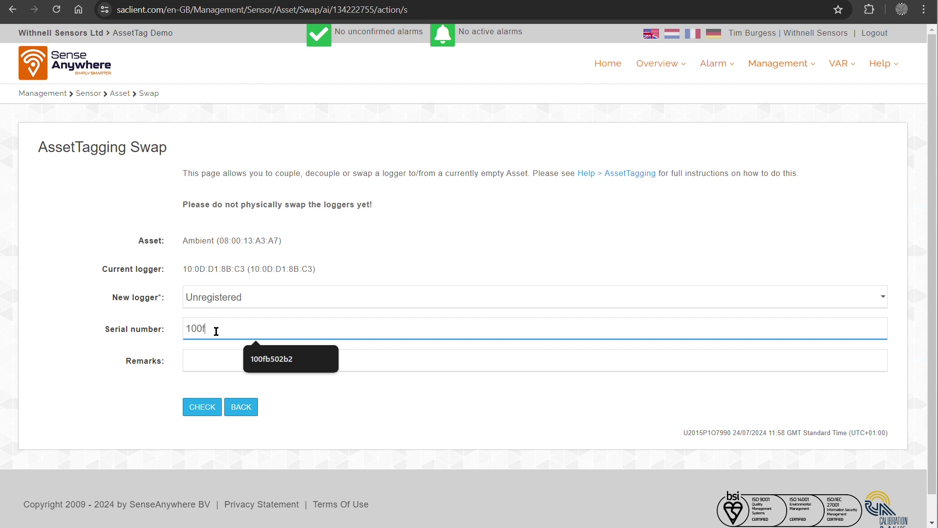
text(3f)
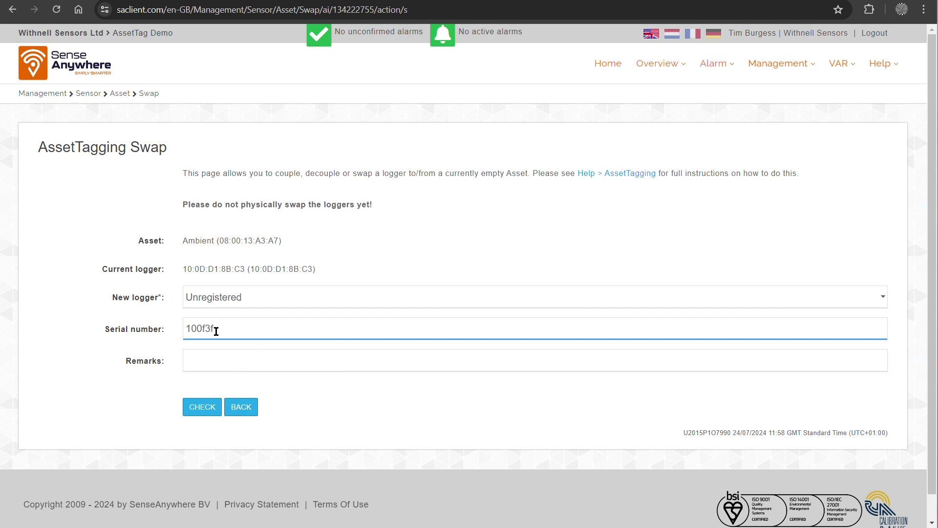
text(5fd7)
click(196, 409)
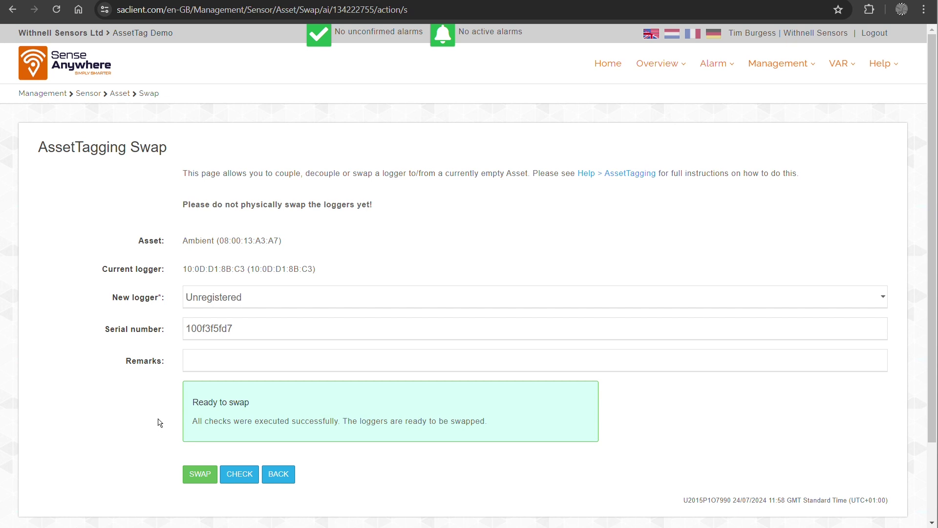
Swap Ambient's logger to 10:0F:3F:5F:D7 and finish back to Manage Assets, status In progress.
click(193, 475)
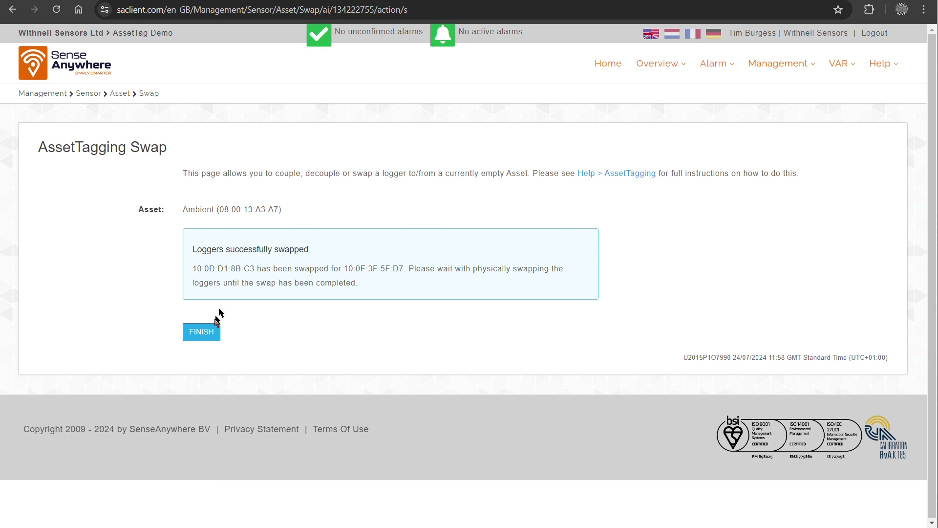
click(206, 335)
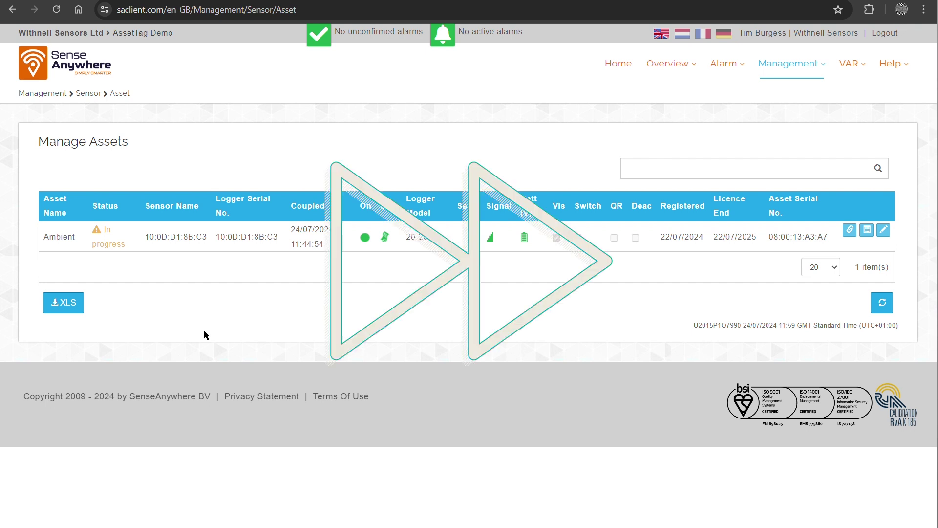
Refresh the assets list until Ambient shows 10:0F:3F:5F:D7, then view its six-entry couple history.
click(881, 303)
click(882, 309)
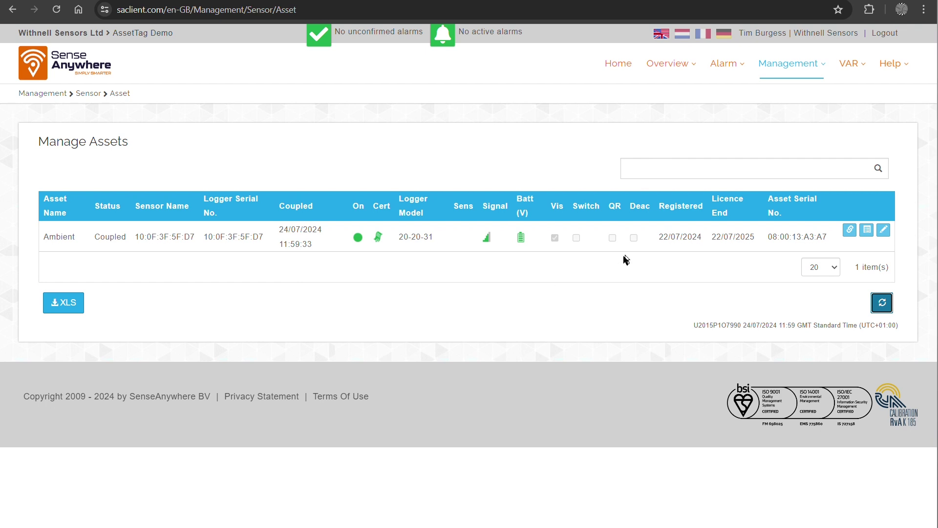
click(867, 231)
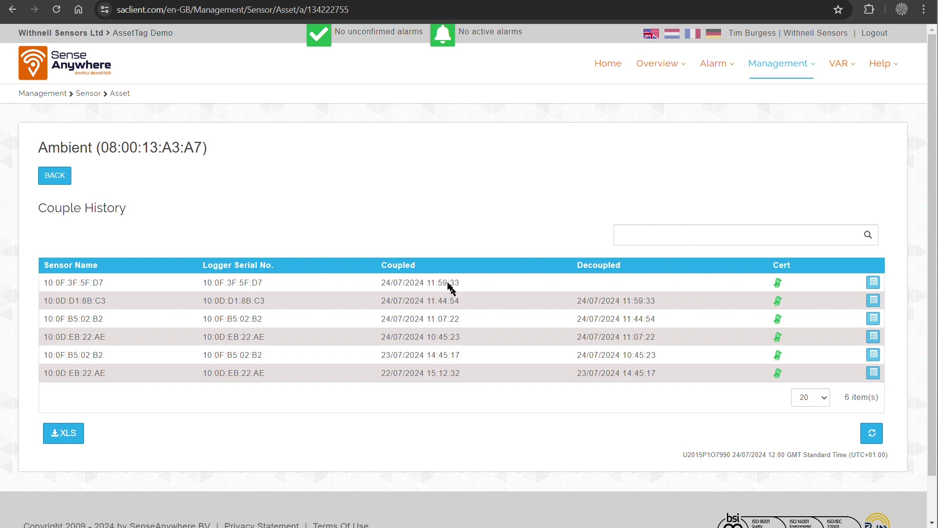
mouse_move(655, 65)
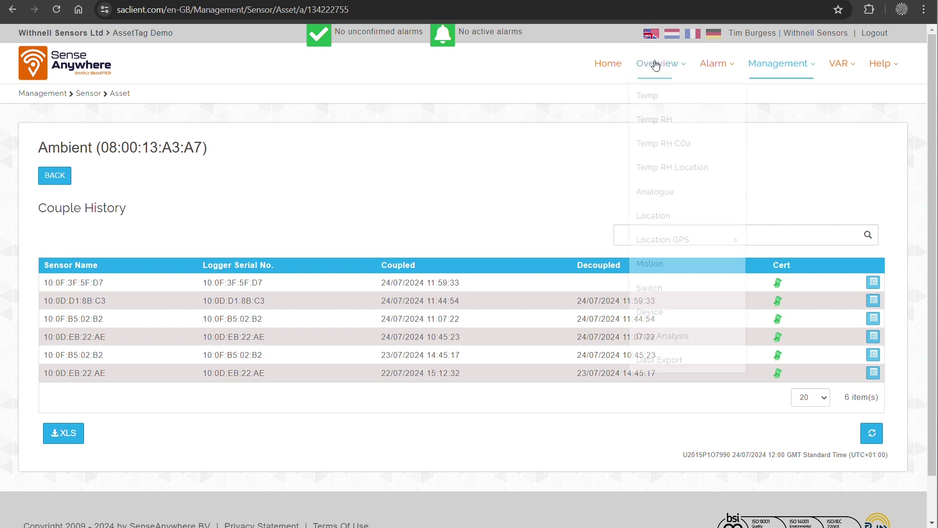
click(657, 95)
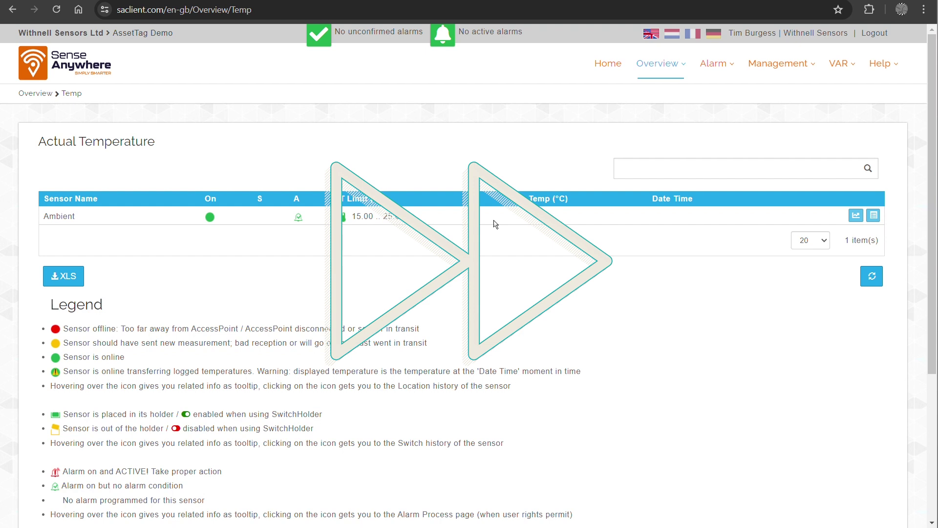
click(871, 277)
click(873, 279)
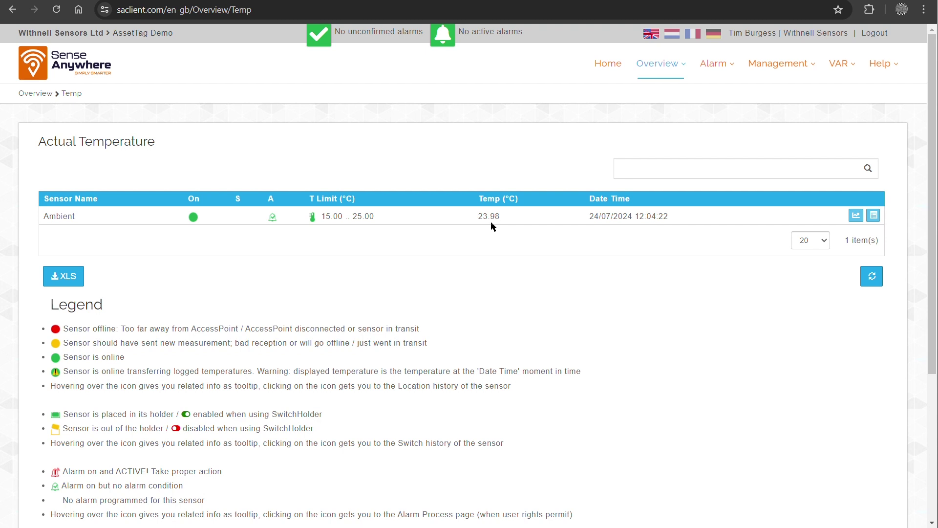
click(855, 218)
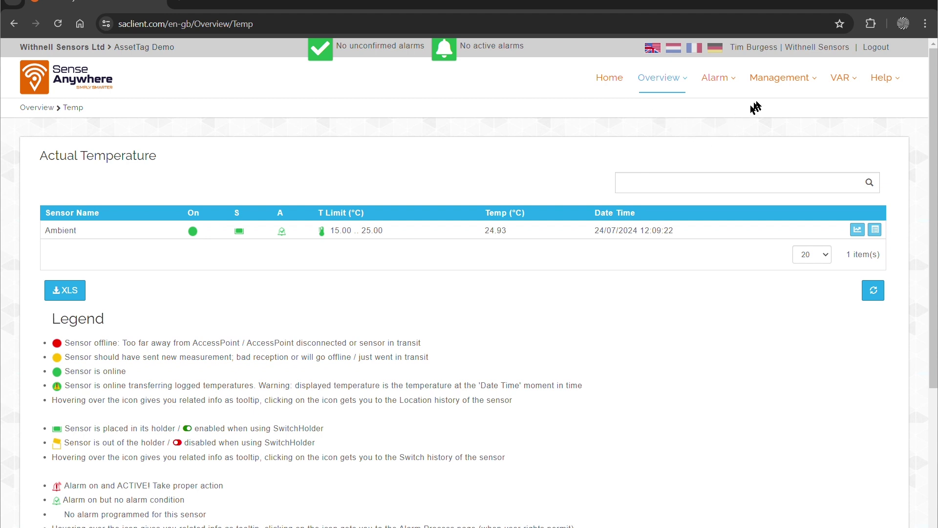
Return to Manage Assets and open Ambient's Swap form, now with current logger 10:0F:3F:5F:D7.
click(775, 79)
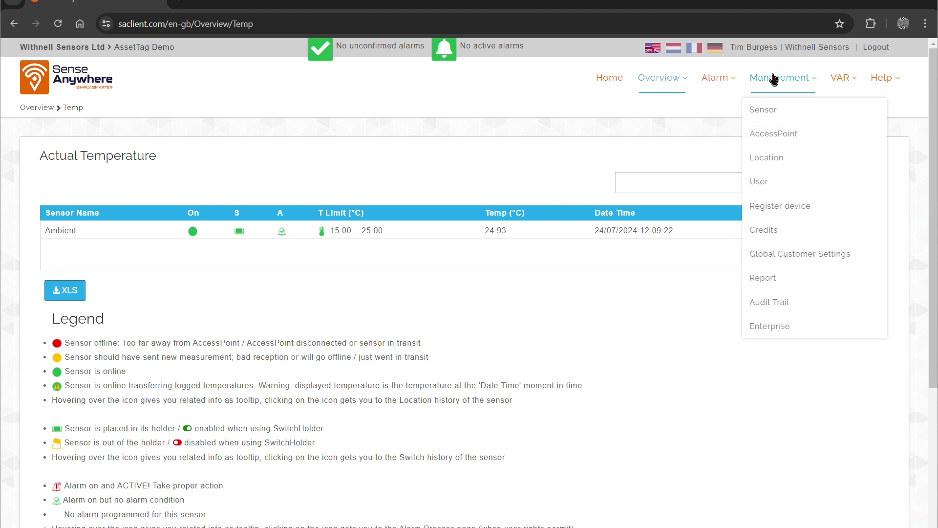
click(770, 110)
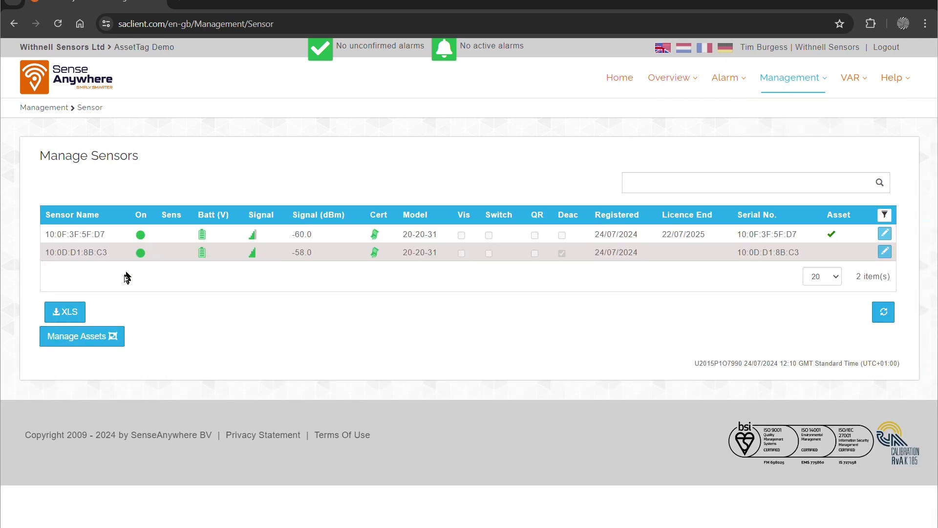
click(78, 336)
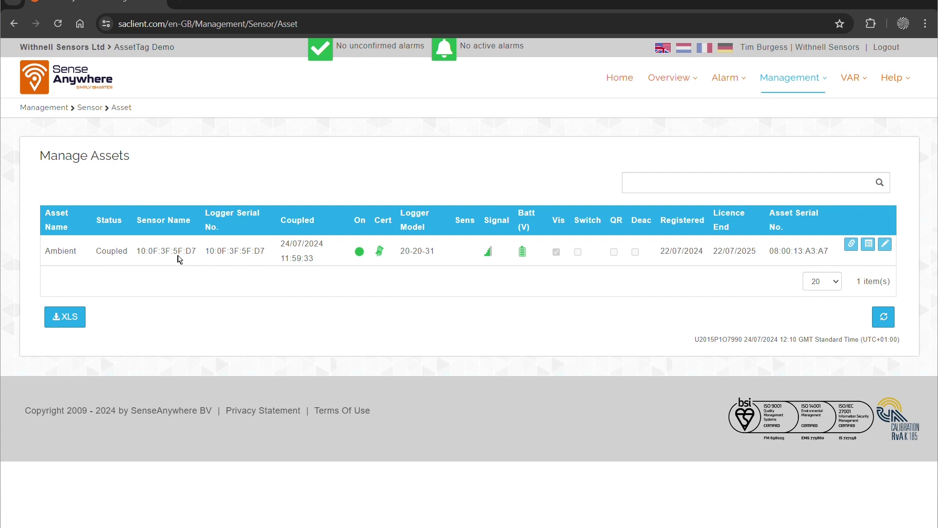
click(851, 244)
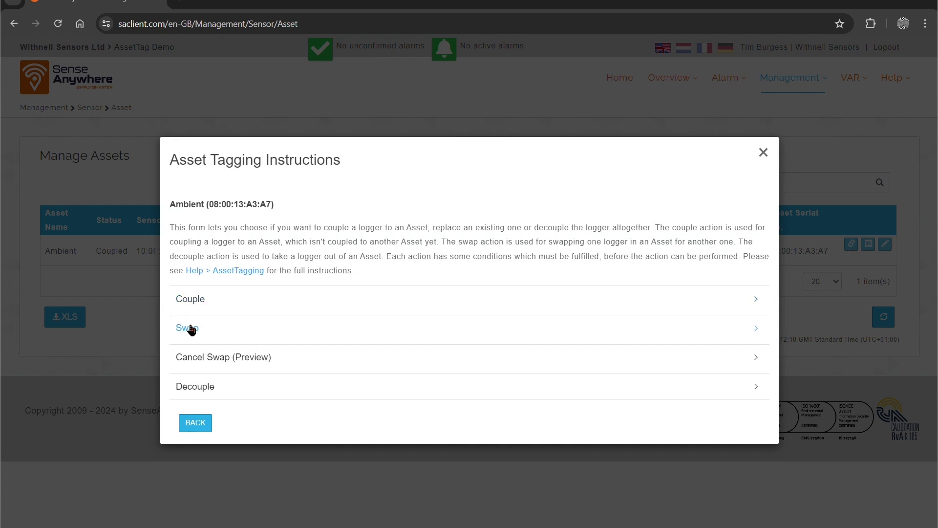
click(187, 326)
click(205, 384)
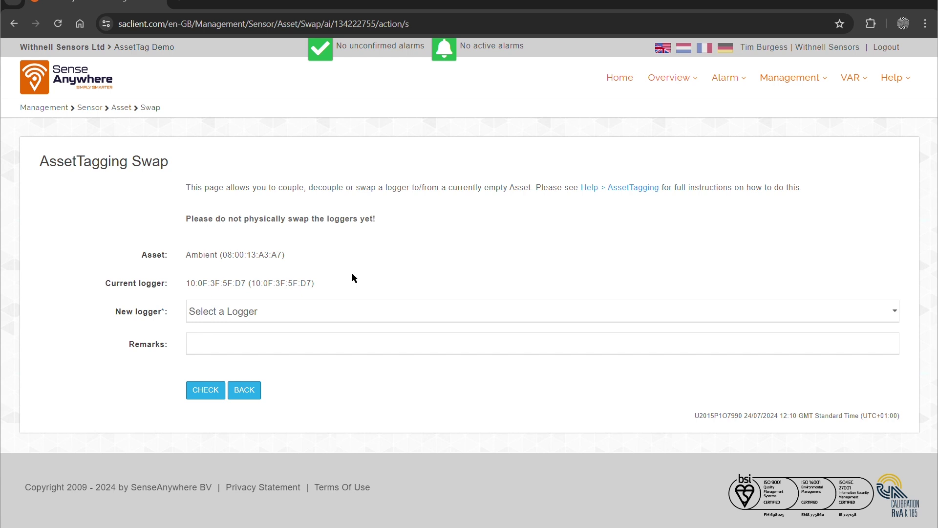
Select 10:0D:D1:8B:C3 as the new logger, pass the check, and swap it back onto Ambient.
click(322, 312)
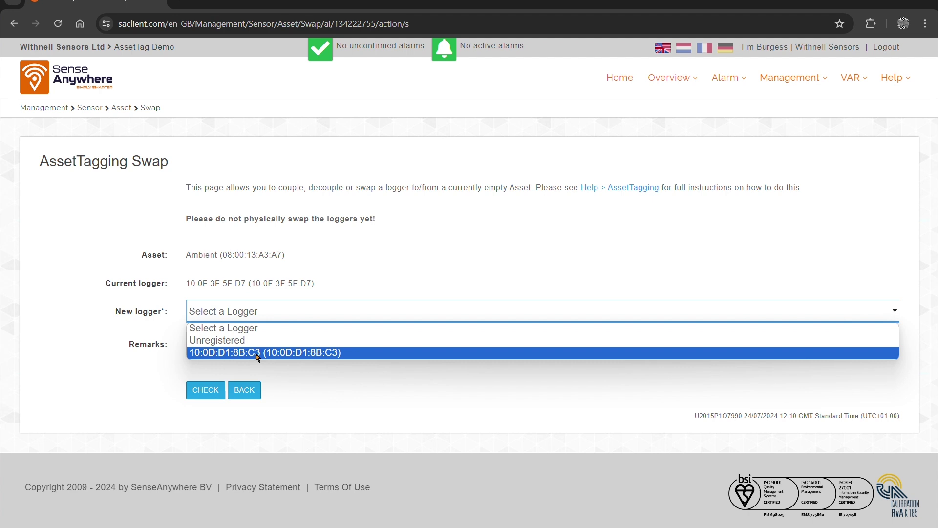
click(256, 353)
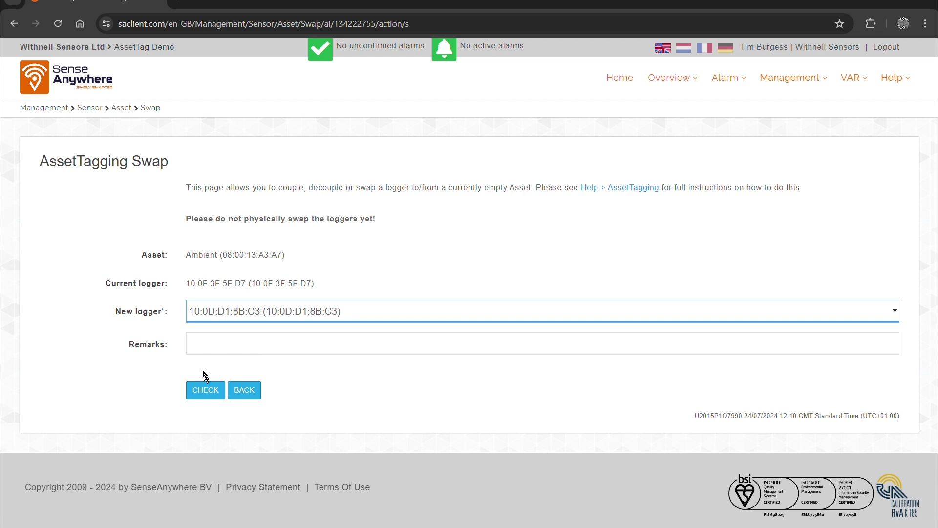
click(206, 390)
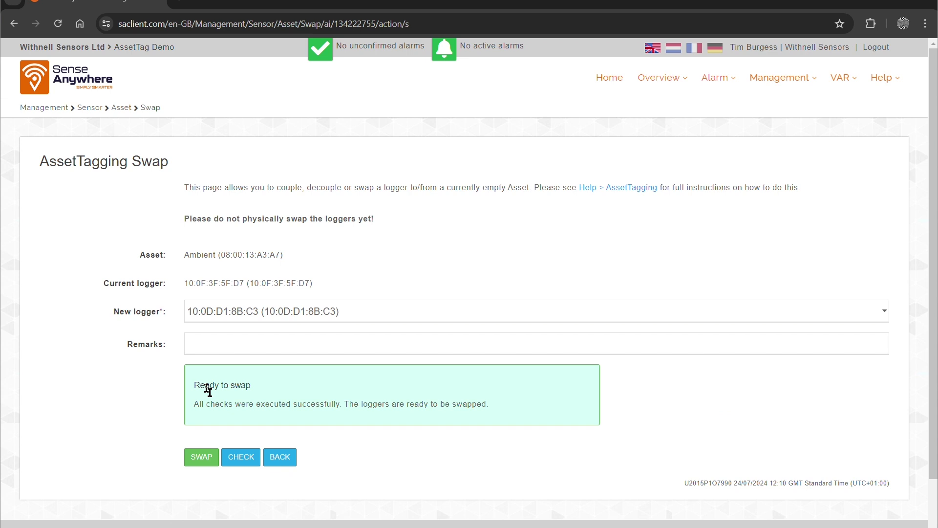
click(197, 457)
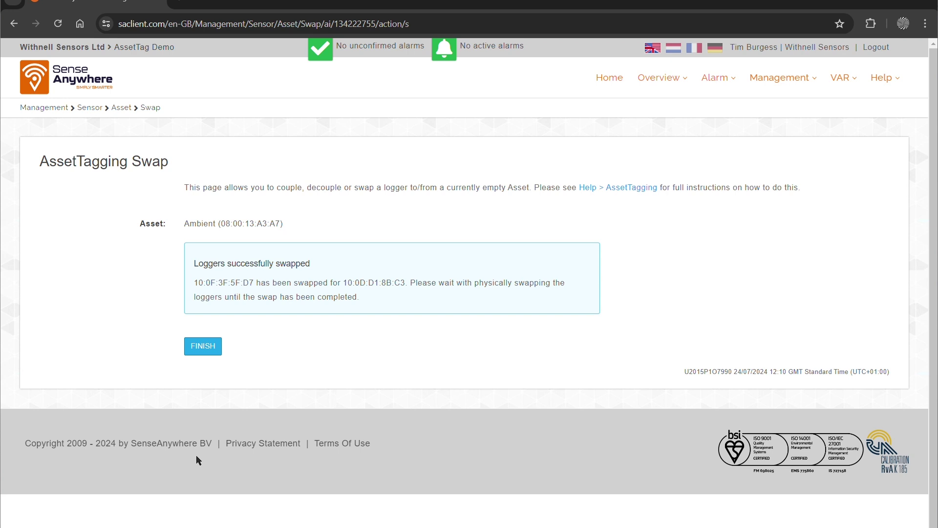
Finish the swap and refresh Manage Assets until Ambient reads Coupled to 10:0D:D1:8B:C3 since 12:11:15.
click(210, 347)
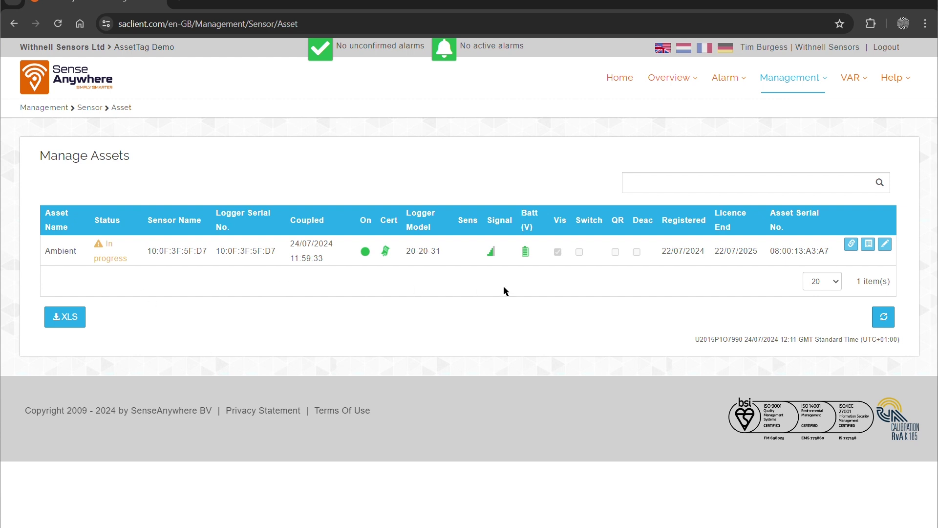
click(883, 318)
click(881, 318)
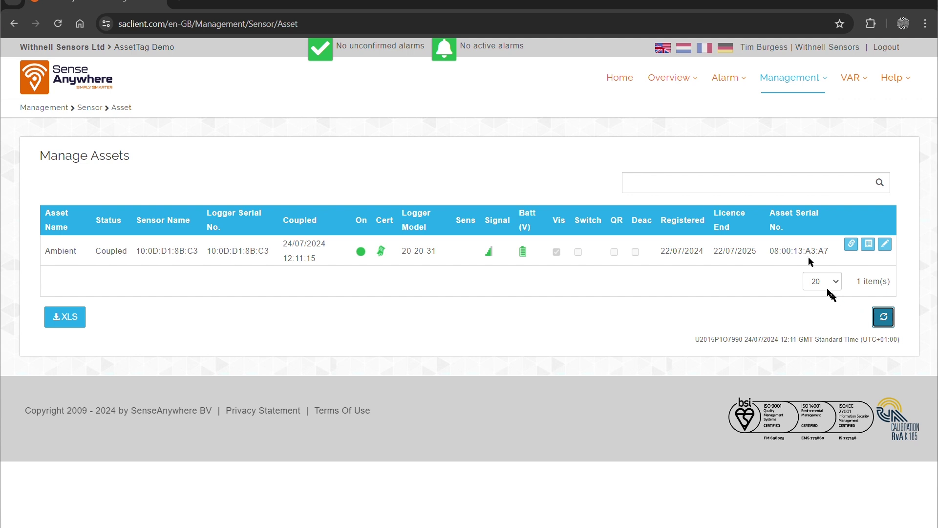
mouse_move(674, 78)
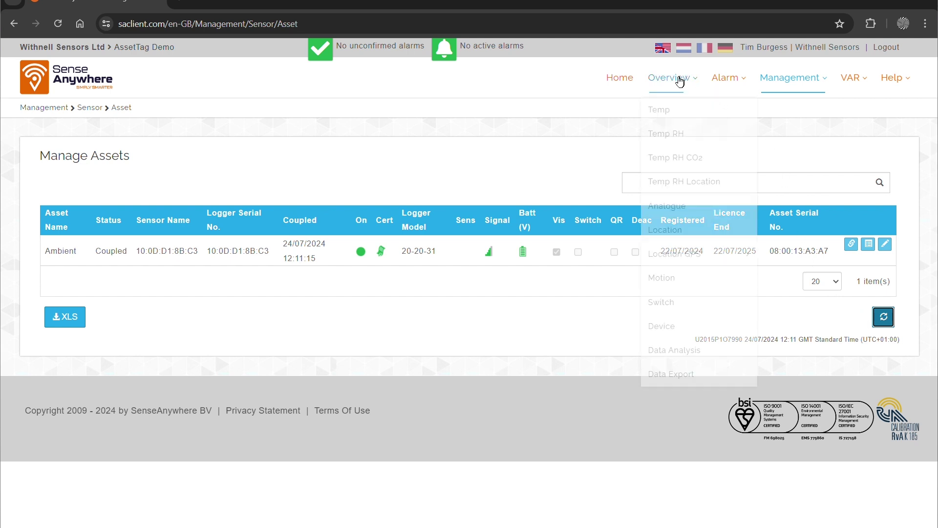
click(661, 115)
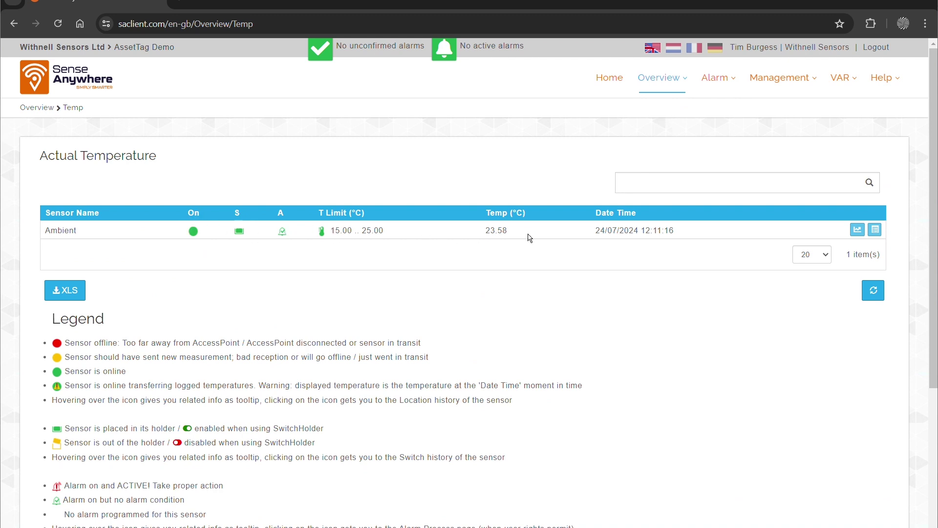
mouse_move(781, 84)
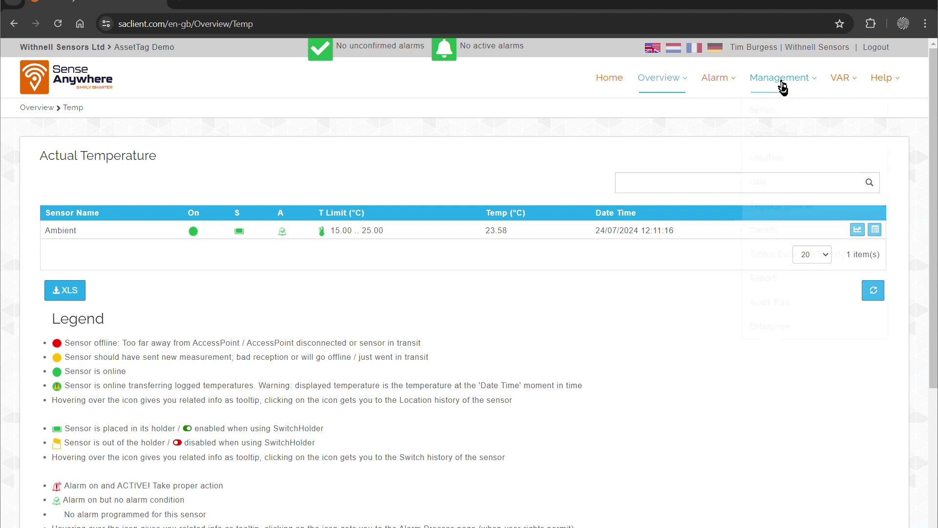
click(764, 111)
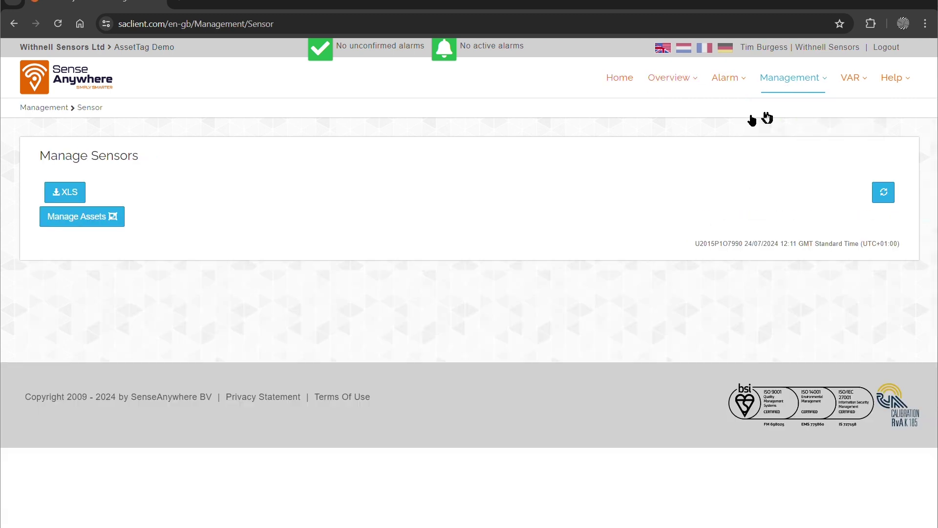
click(88, 336)
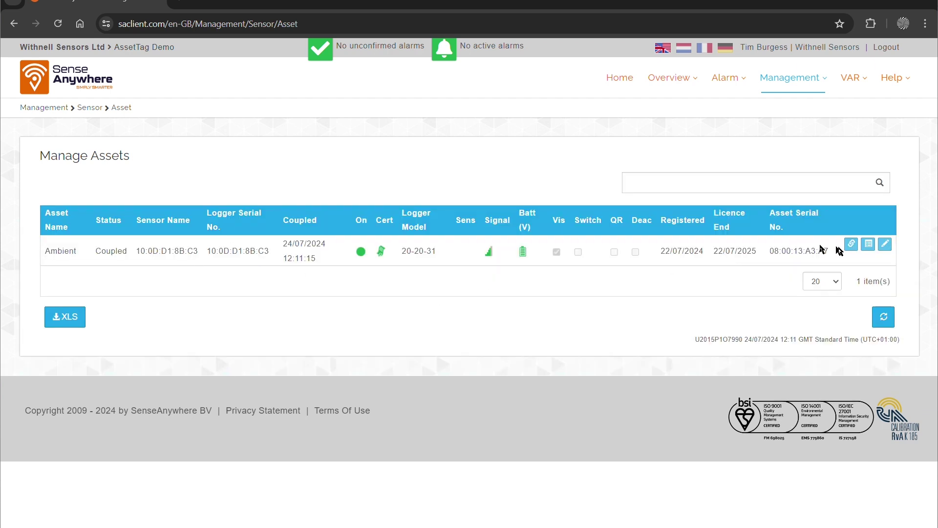
click(868, 245)
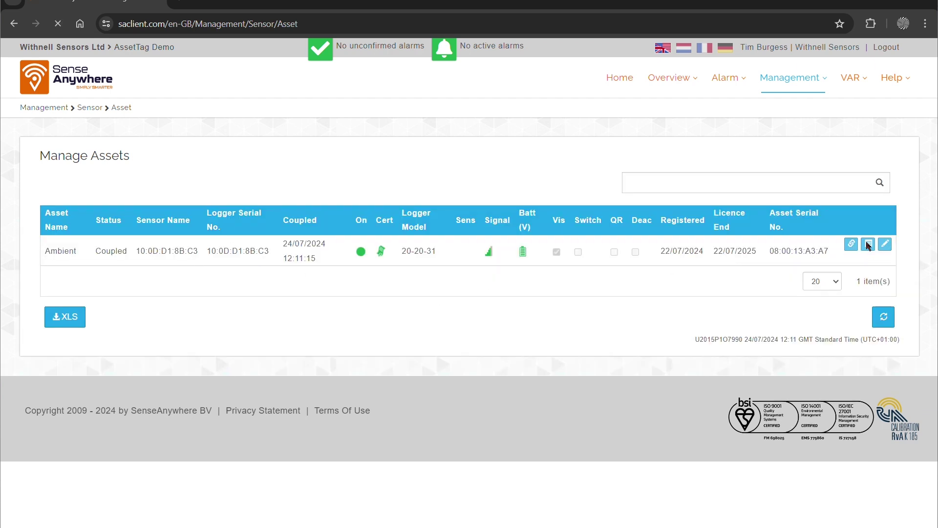